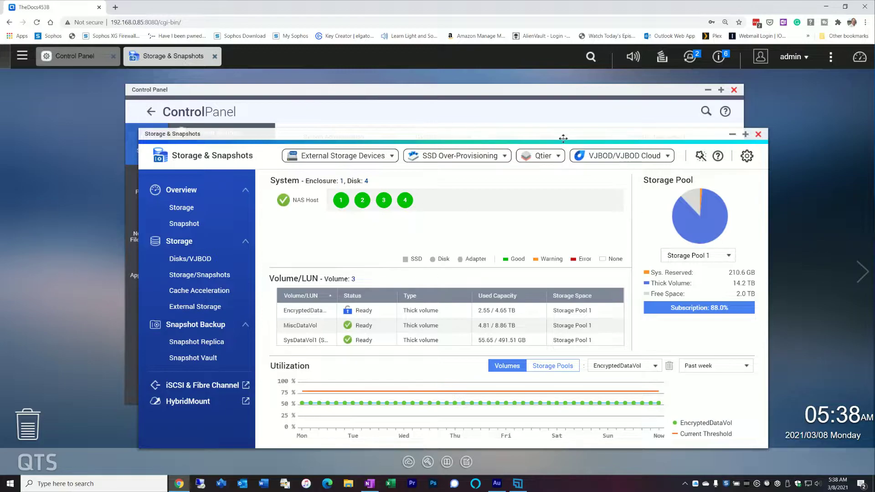
- Review RAID Group 1's resync priority options in Global Settings, leaving it at Resync First (High speed)
left_click(747, 156)
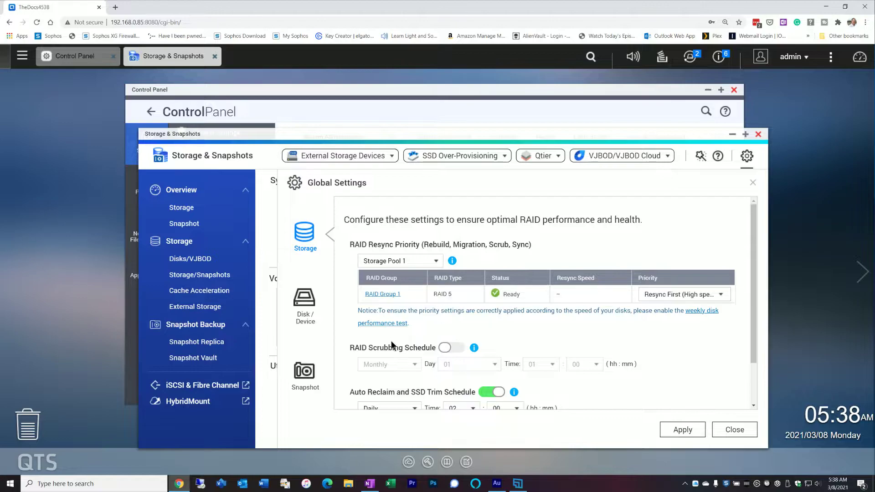
left_click(664, 296)
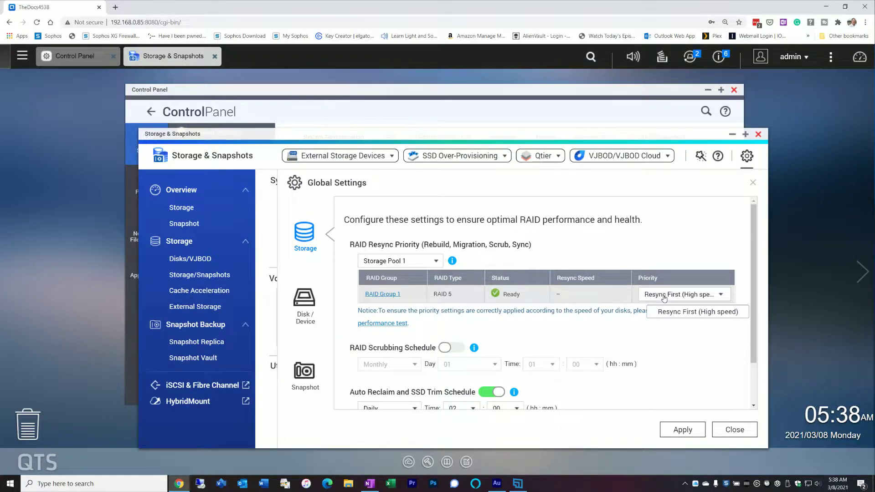
left_click(664, 296)
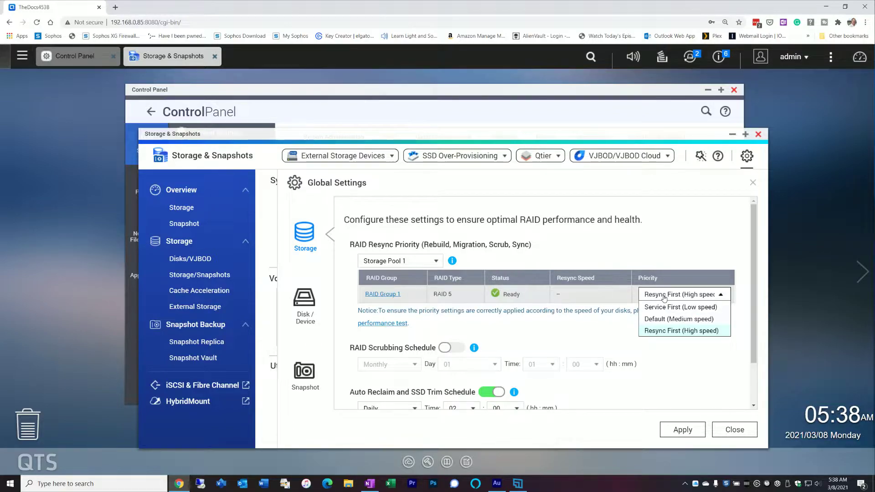
left_click(689, 361)
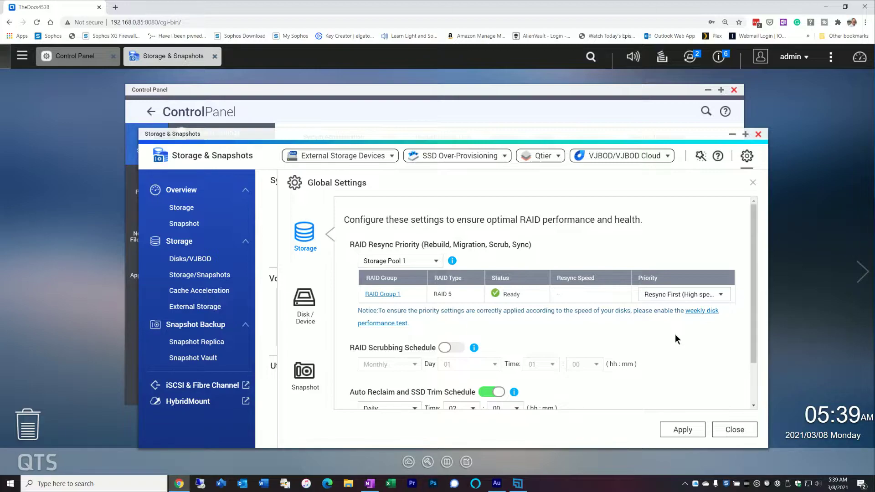
scroll(730, 356, "down", 2)
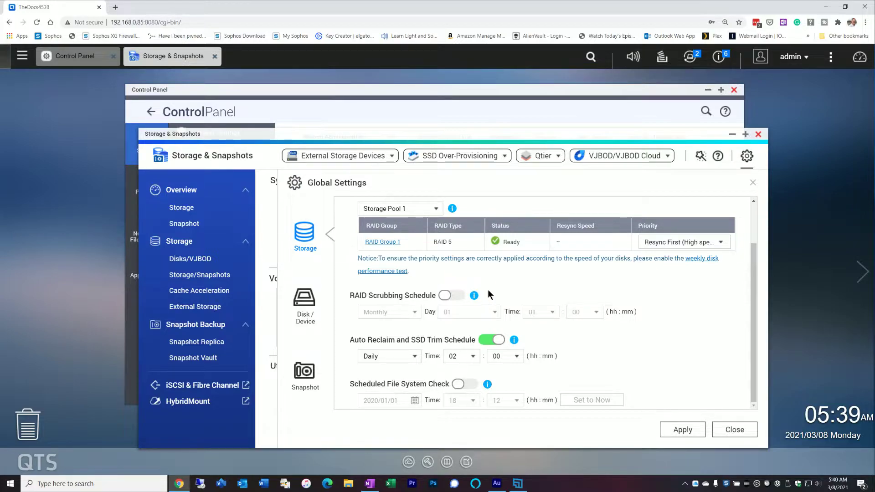
left_click(445, 297)
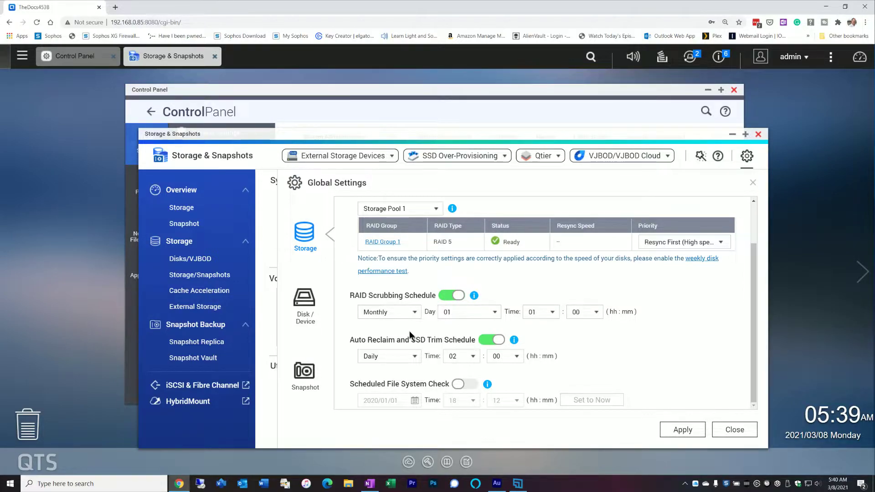
left_click(415, 314)
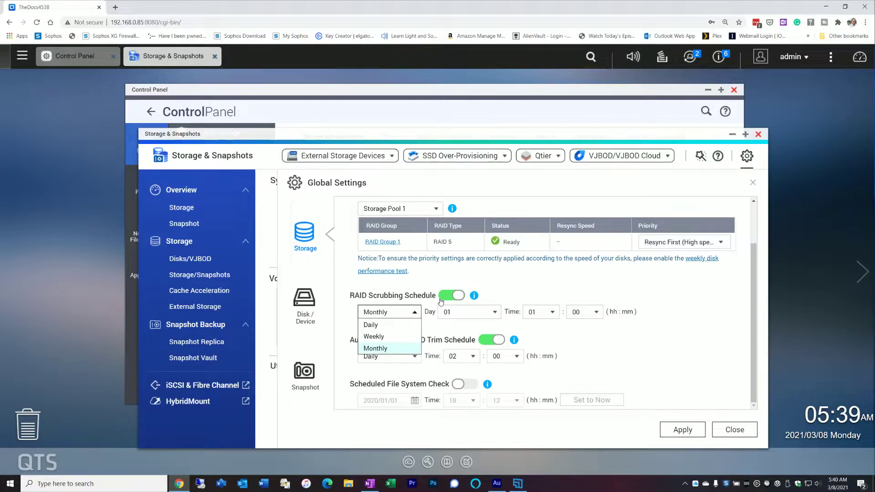
left_click(438, 302)
left_click(460, 295)
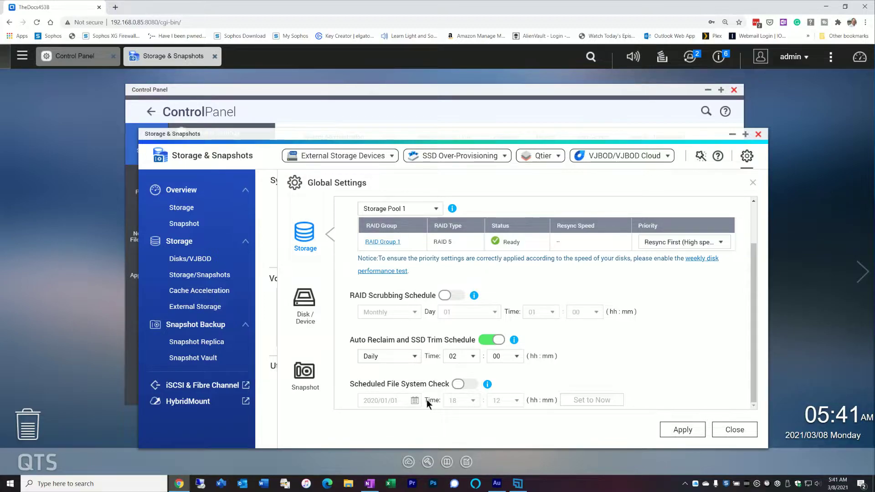
- Toggle Scheduled File System Check on and back off, then scroll toward the Disk/Device settings
left_click(458, 384)
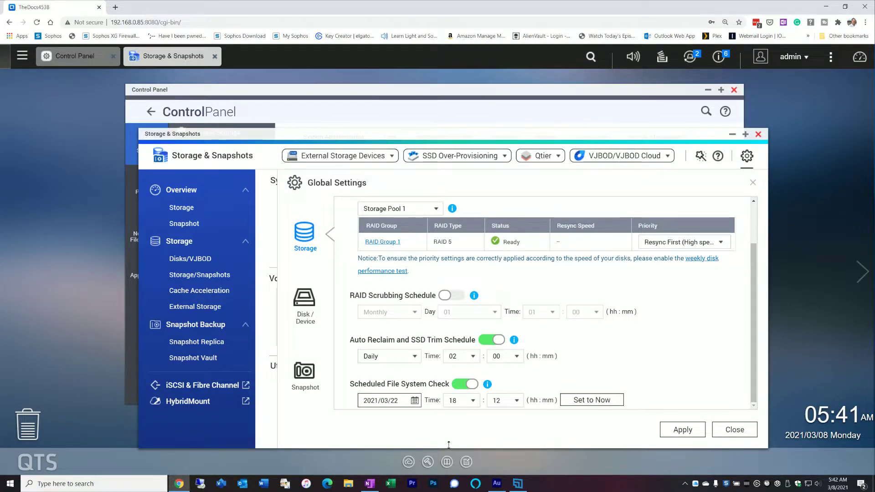
left_click(457, 384)
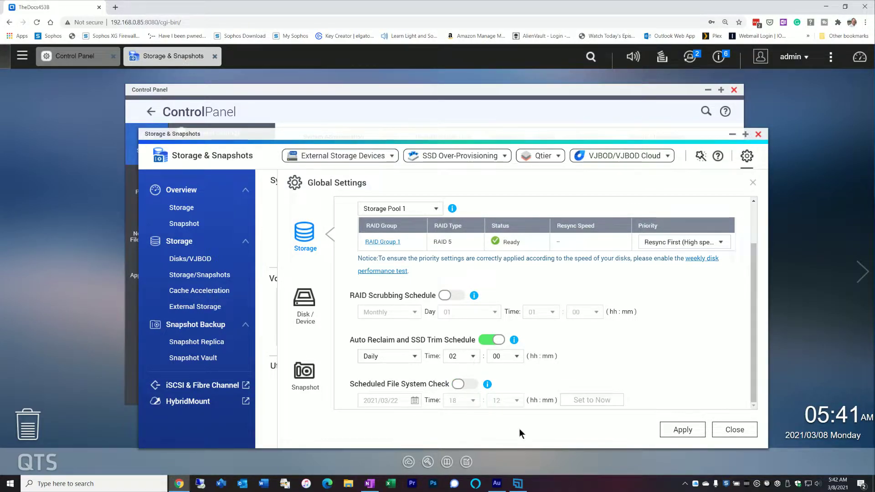
scroll(401, 365, "down", 3)
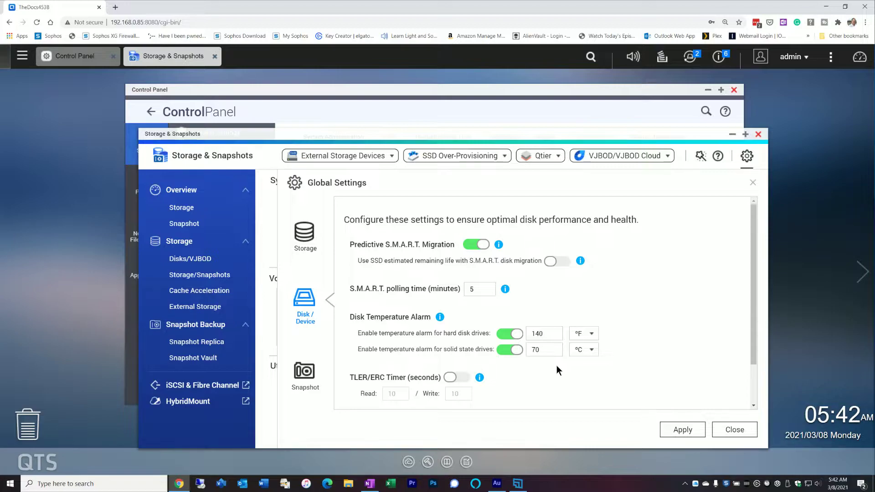
- Scroll through the Disk/Device settings showing the 140 °F disk and 70 °C SSD temperature alarms
scroll(482, 380, "down", 2)
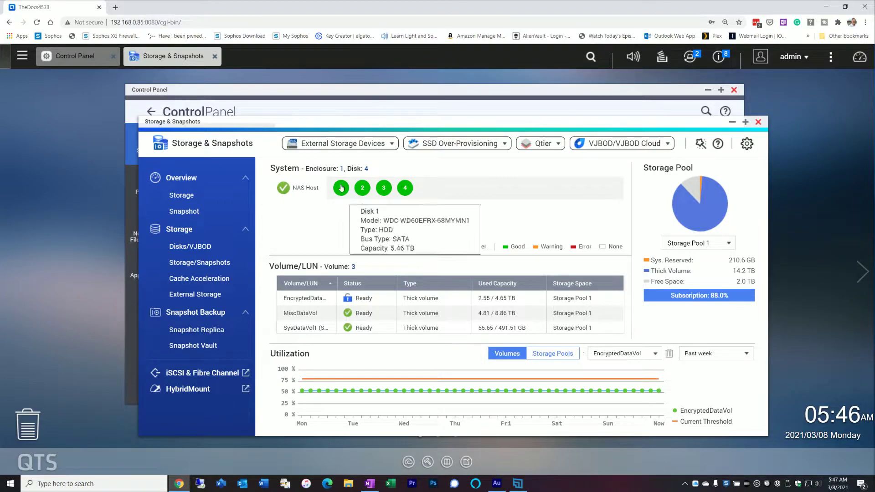
left_click(337, 148)
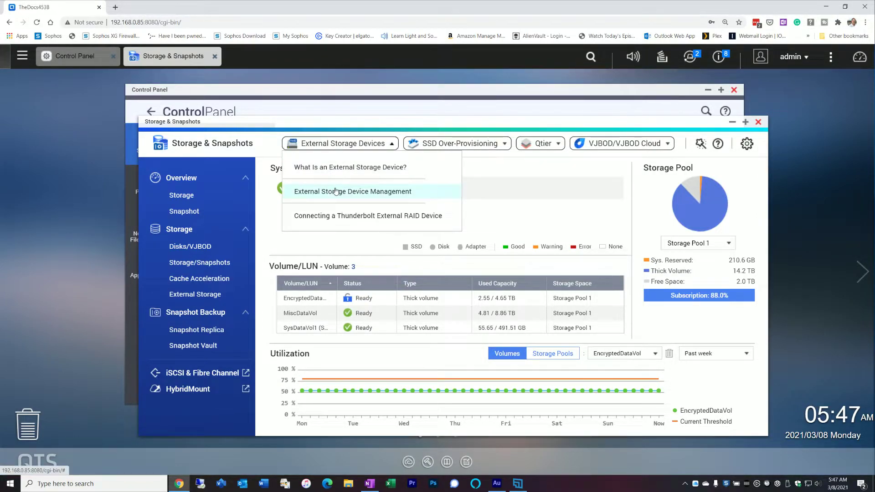
left_click(335, 189)
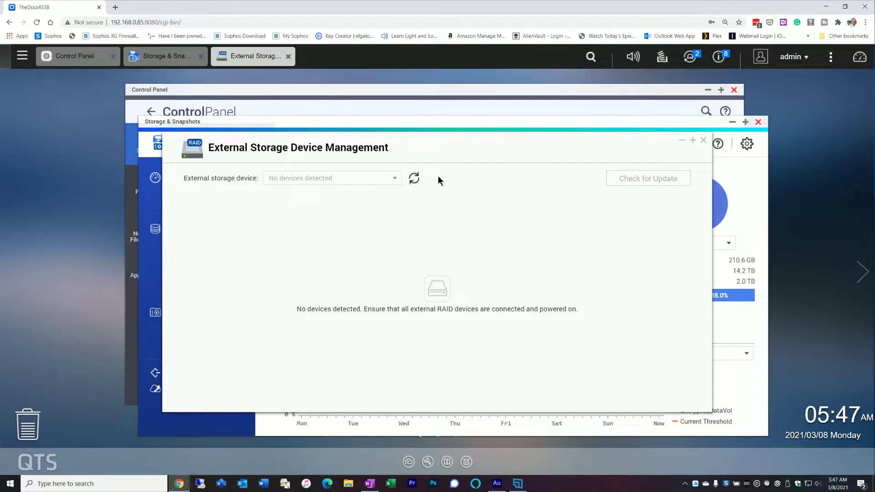
left_click(703, 140)
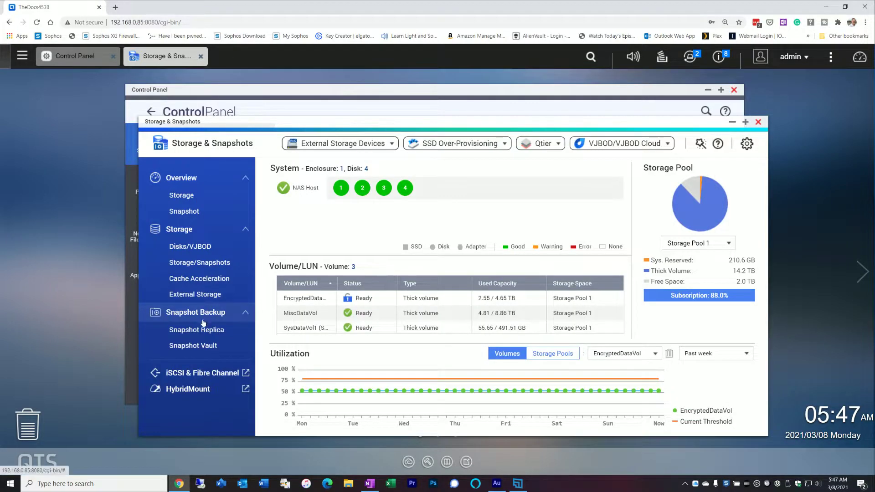
- Show the Samsung PSSD T7 under External Storage, then browse the empty T7 drive in File Station
left_click(198, 295)
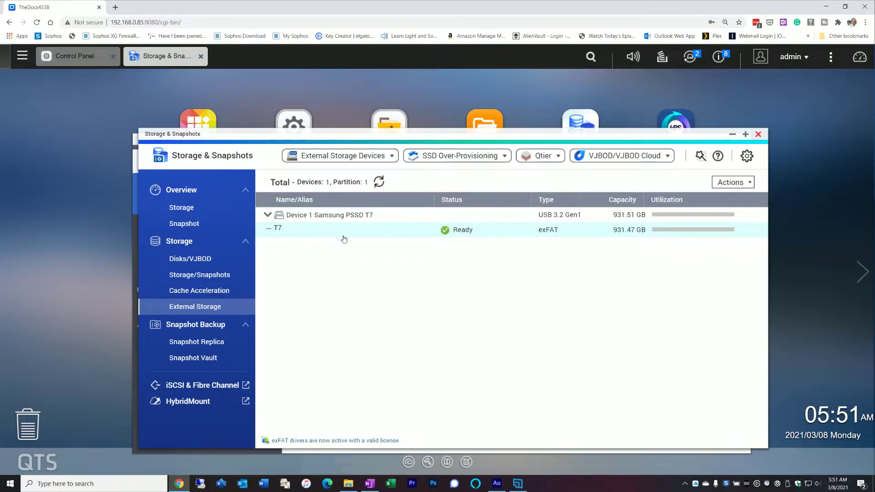
left_click(482, 122)
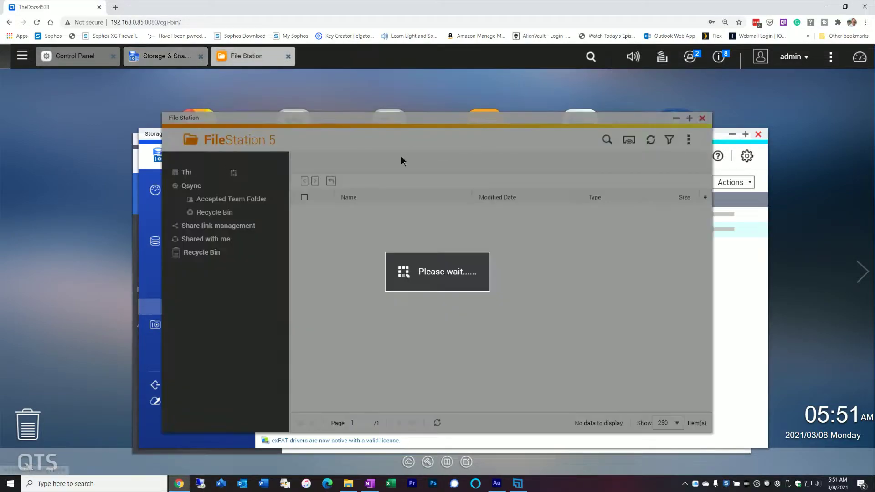
left_click(200, 312)
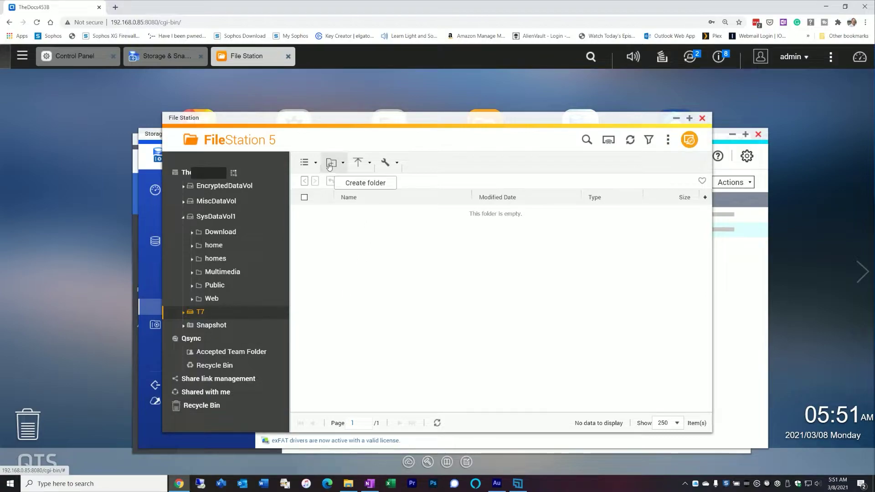
- Create a new folder named 'Test' on the T7 drive
left_click(333, 162)
left_click(340, 191)
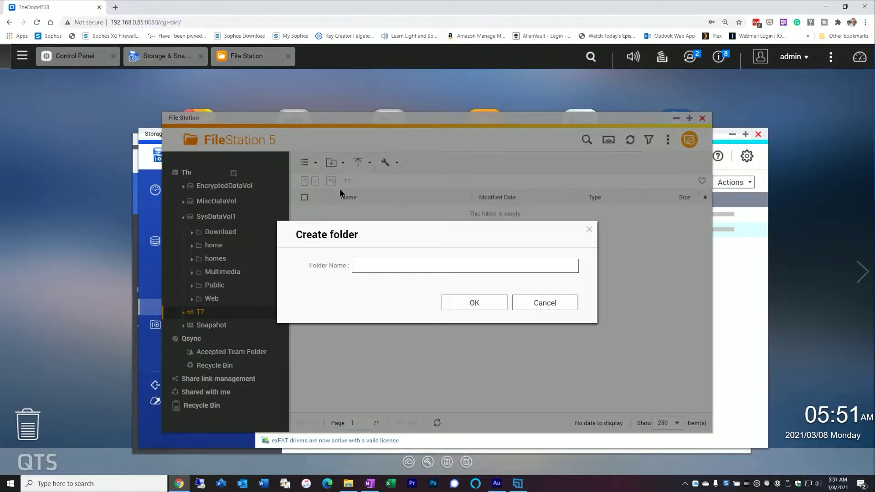
type("Test")
key("Return")
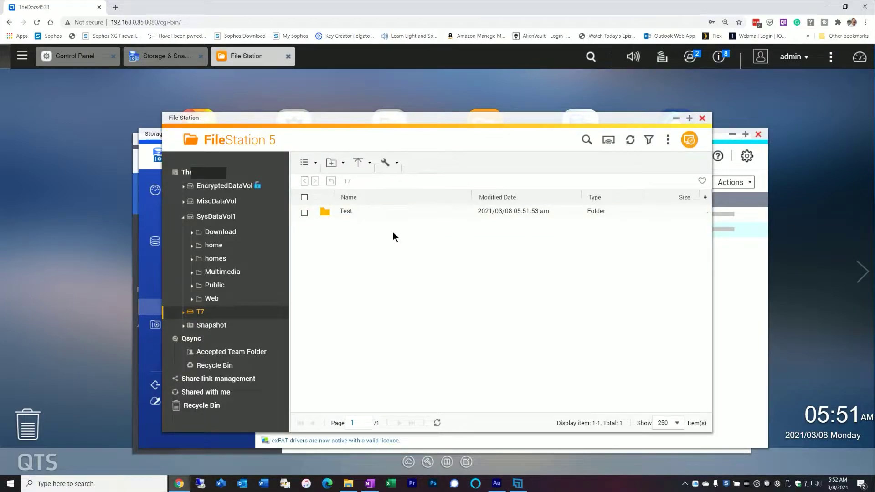
- Bring up the Share options for the Test folder
left_click(360, 213)
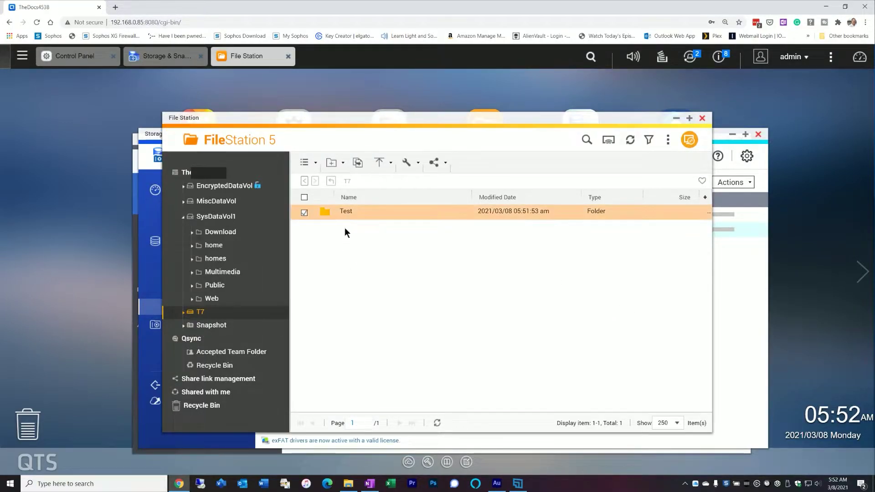
right_click(377, 214)
mouse_move(393, 246)
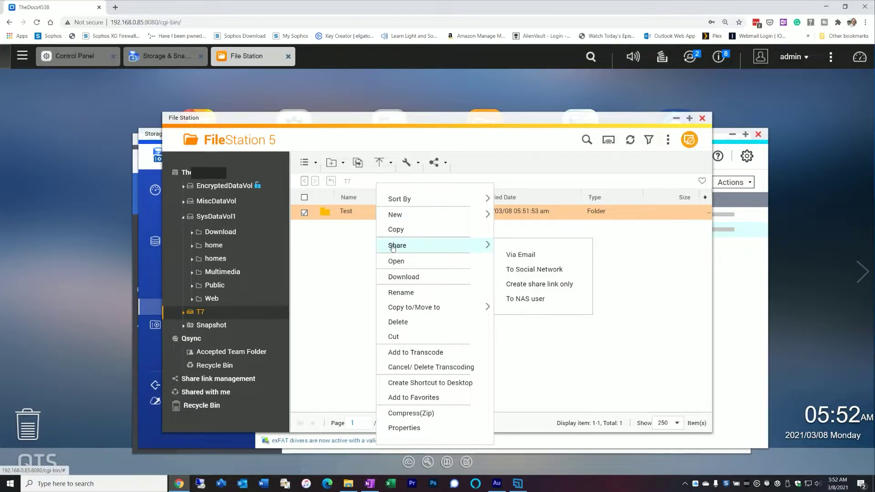
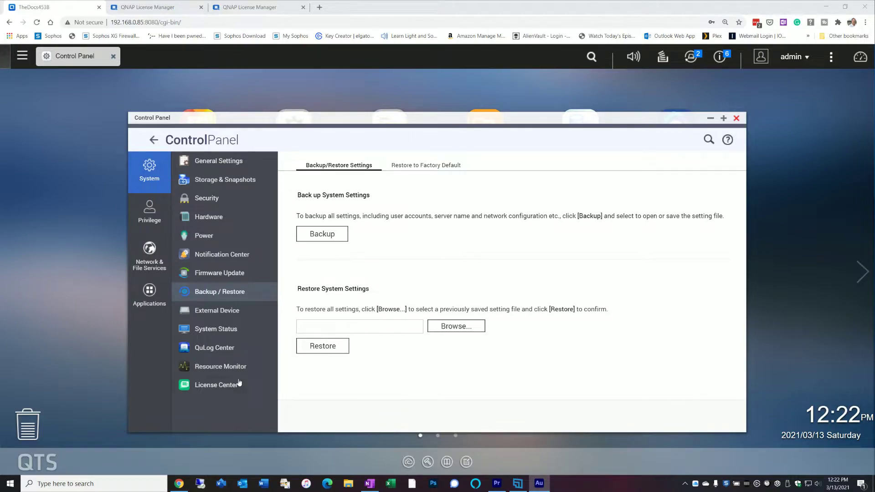
- Show License Center's Recover Licenses page and launch the QNAP Software Store
left_click(210, 386)
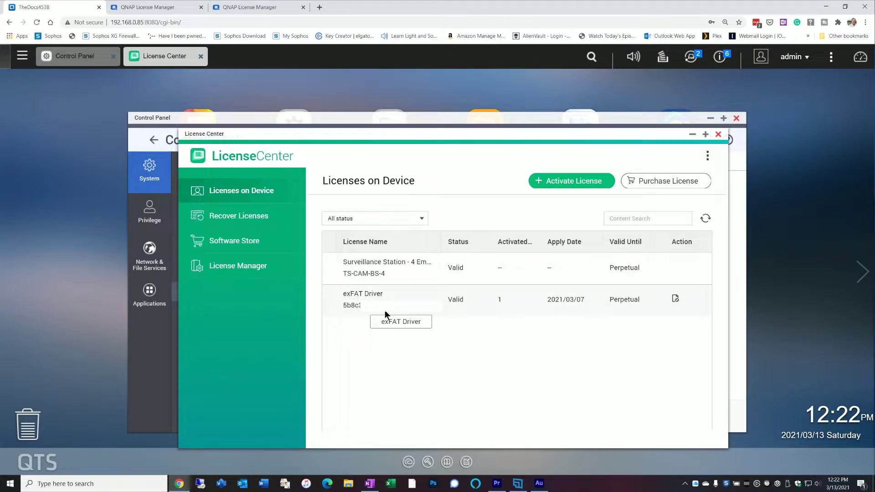
left_click(225, 219)
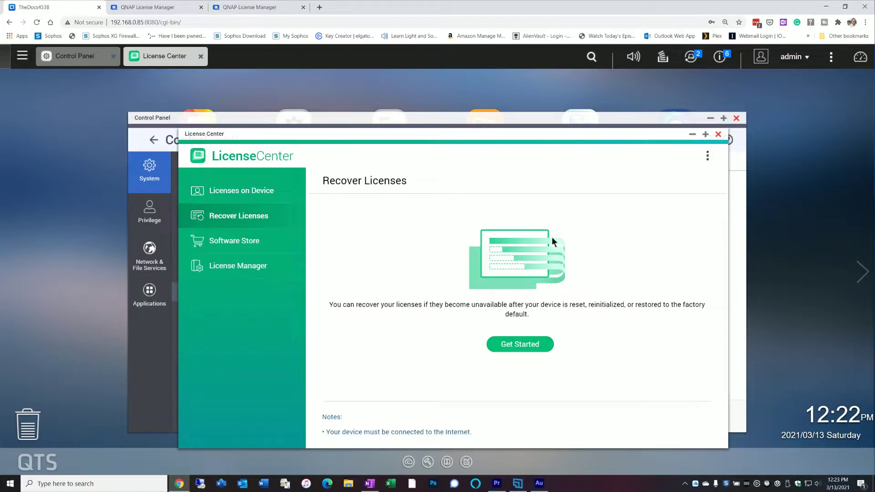
left_click(226, 242)
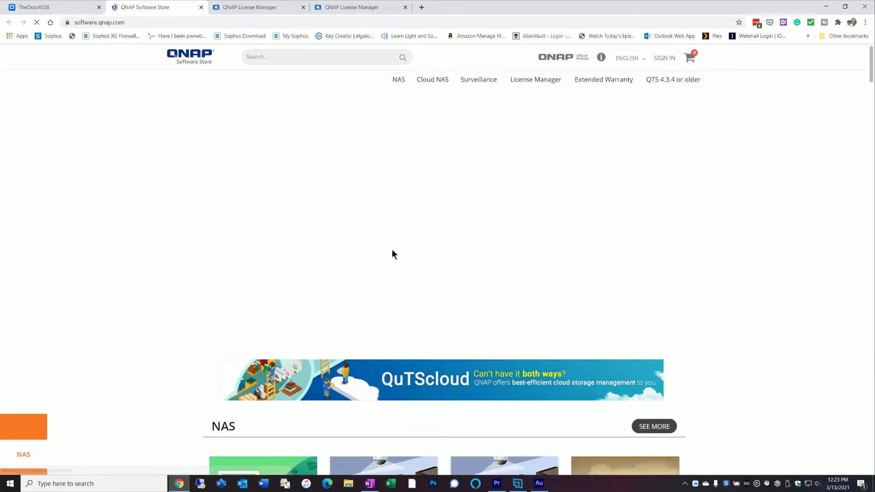
- Browse the Software Store catalogue past QVR Pro, Surveillance Station, McAfee Antivirus and KoiMeeter
scroll(365, 285, "down", 10)
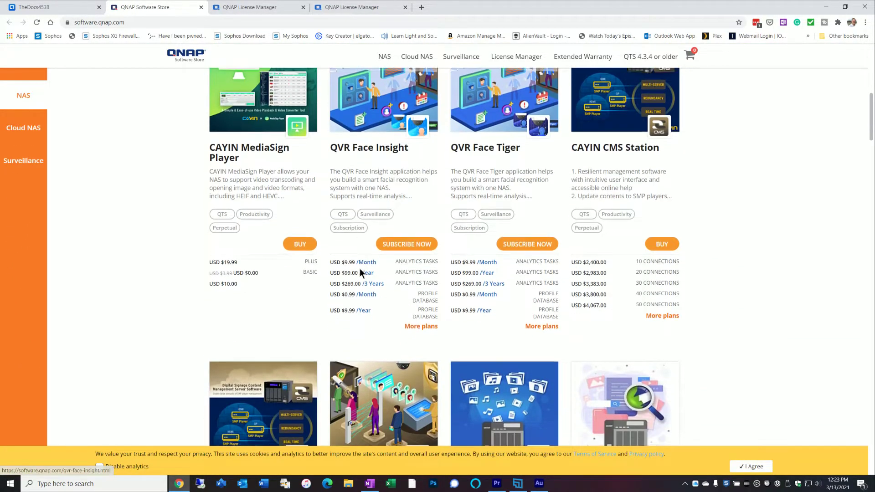
scroll(358, 266, "up", 3)
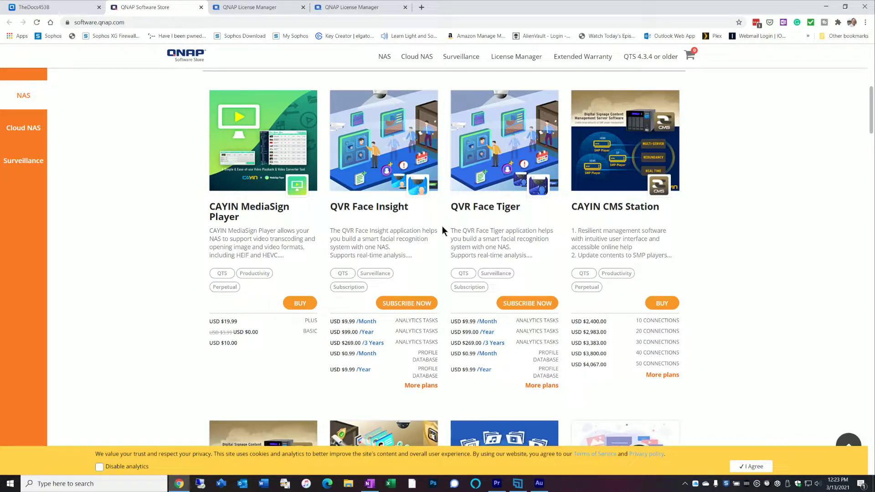
scroll(442, 226, "down", 6)
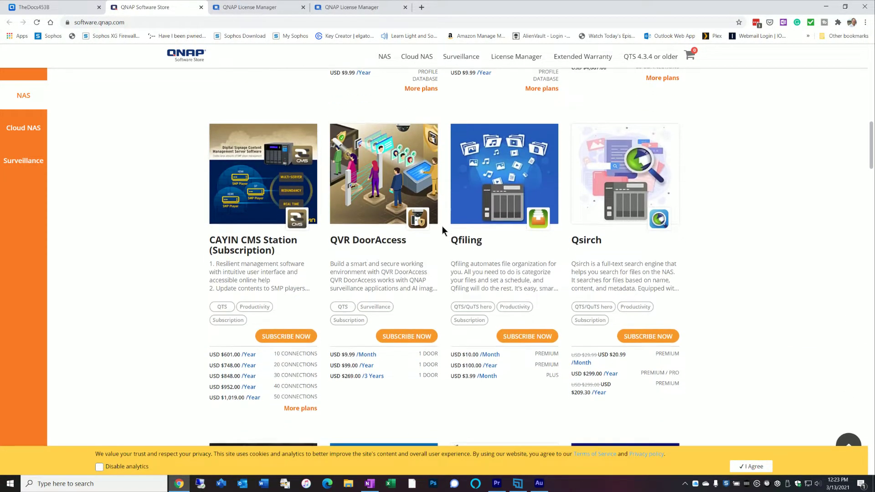
scroll(443, 226, "down", 10)
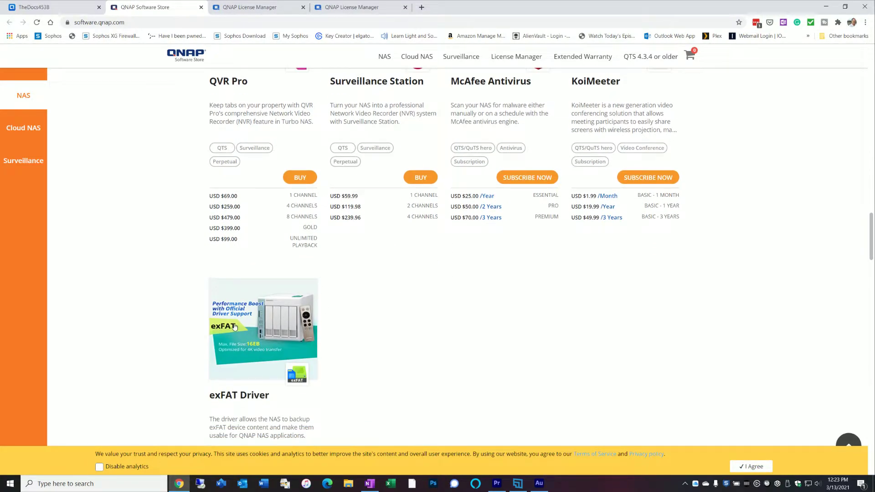
scroll(379, 285, "up", 2)
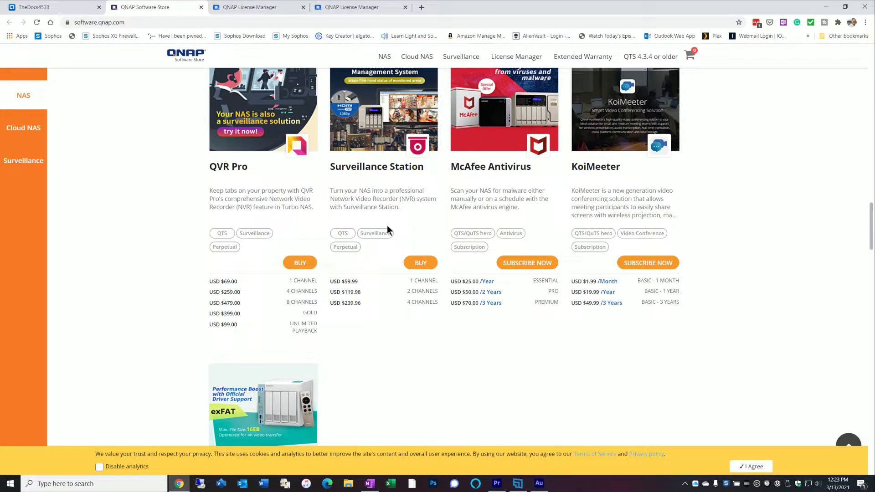
scroll(388, 221, "up", 4)
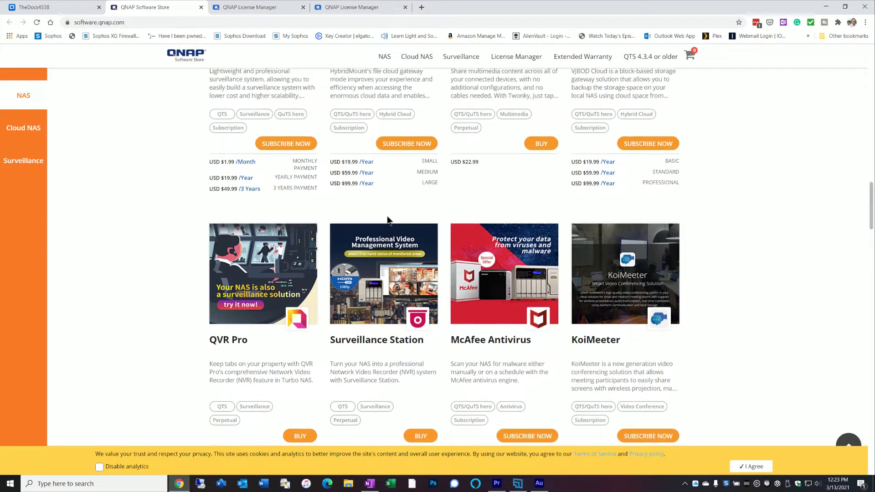
scroll(388, 221, "up", 5)
- Check the two perpetual exFAT Driver licenses in License Manager, then close License Center
left_click(595, 77)
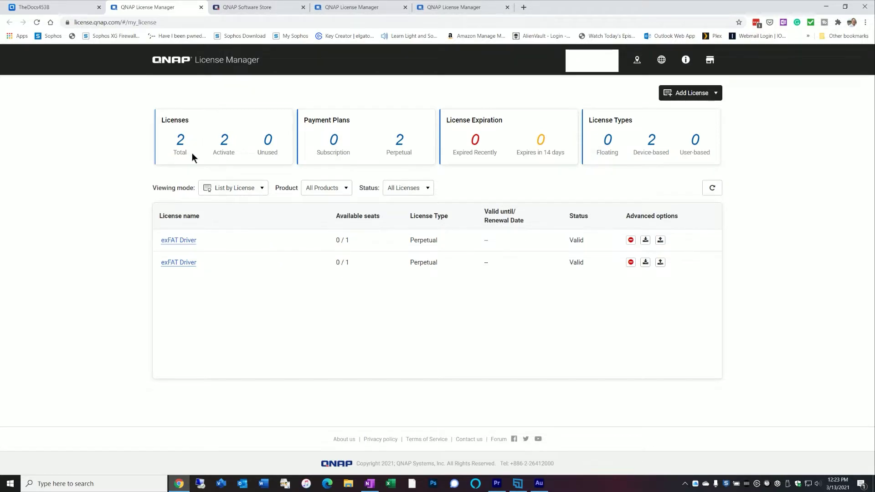
left_click(40, 7)
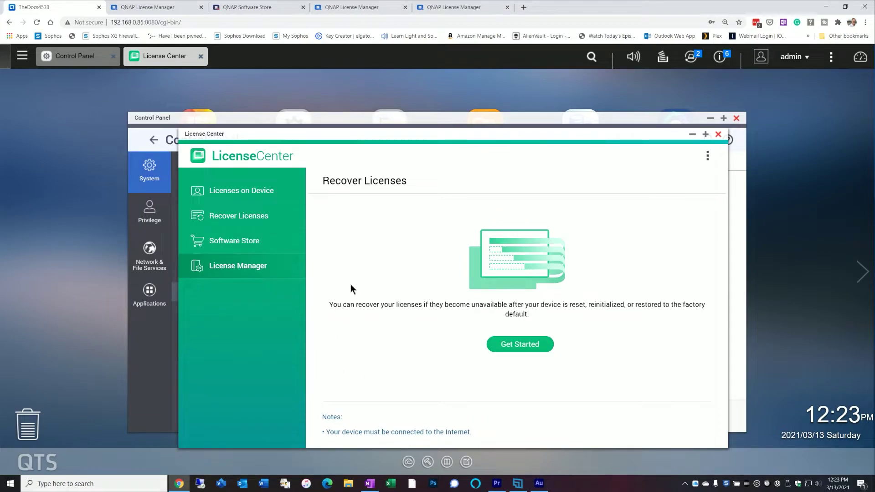
left_click(147, 180)
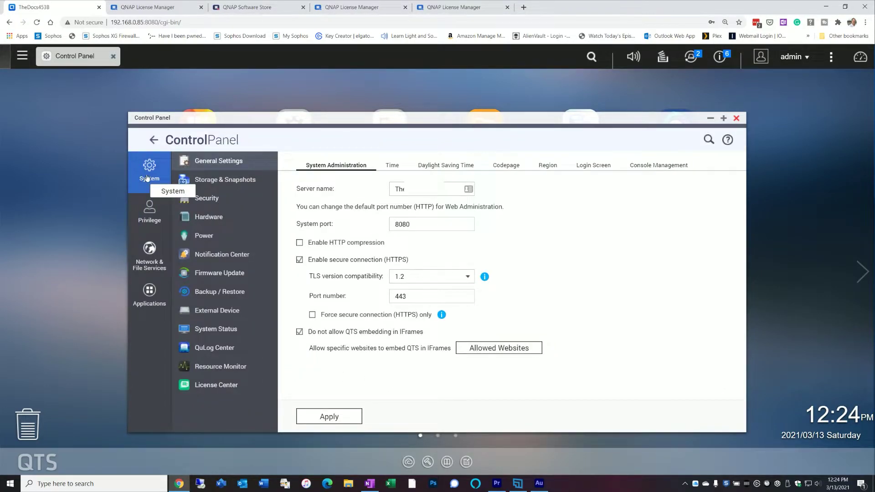
- Show the Privilege section's Users page listing the four enabled local users
left_click(152, 217)
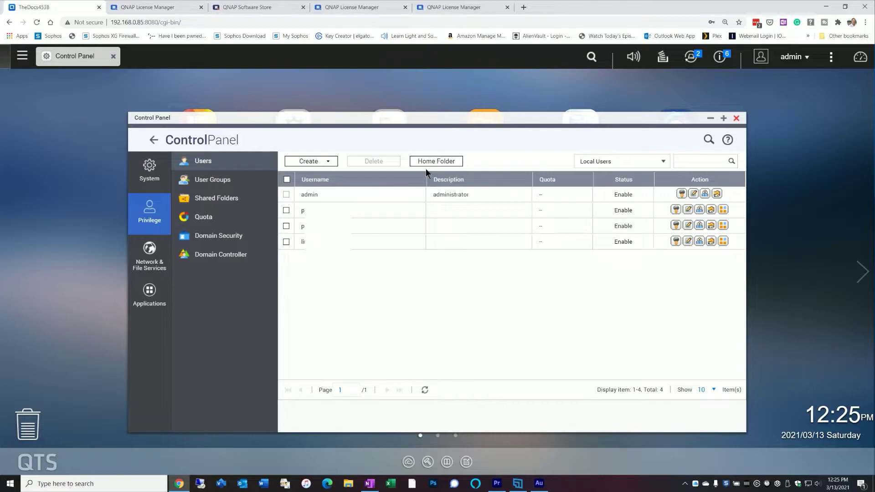
- Create a new user group named 'Test' in the User Groups list
left_click(212, 182)
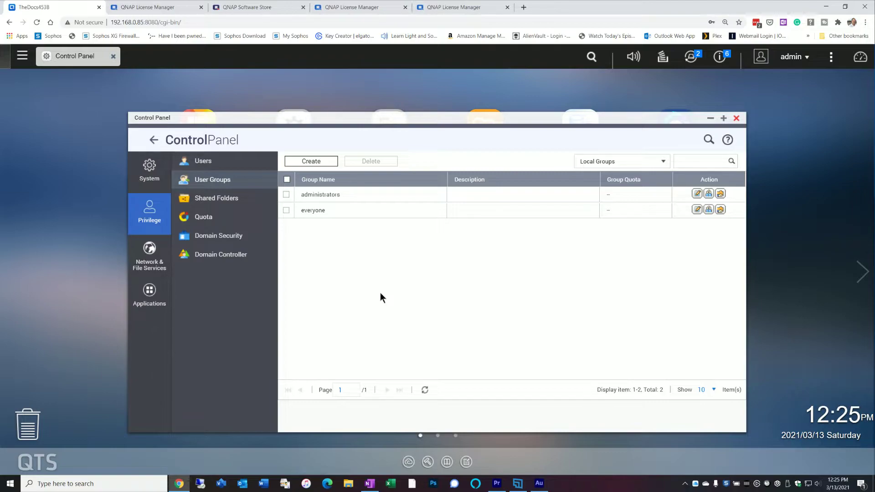
left_click(304, 162)
left_click(410, 202)
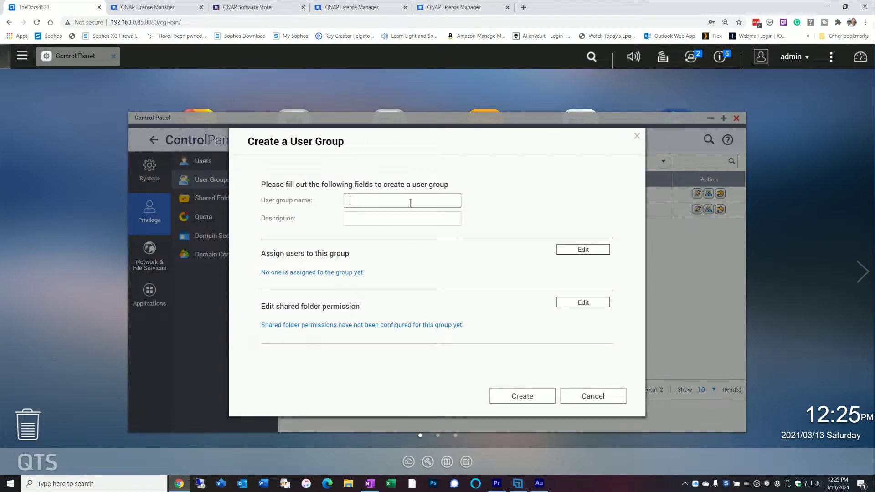
type("Test")
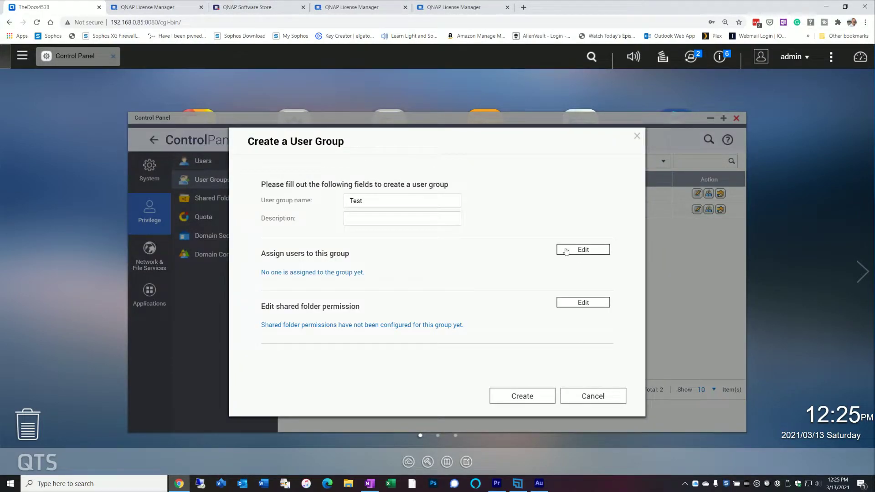
left_click(566, 250)
key("Return")
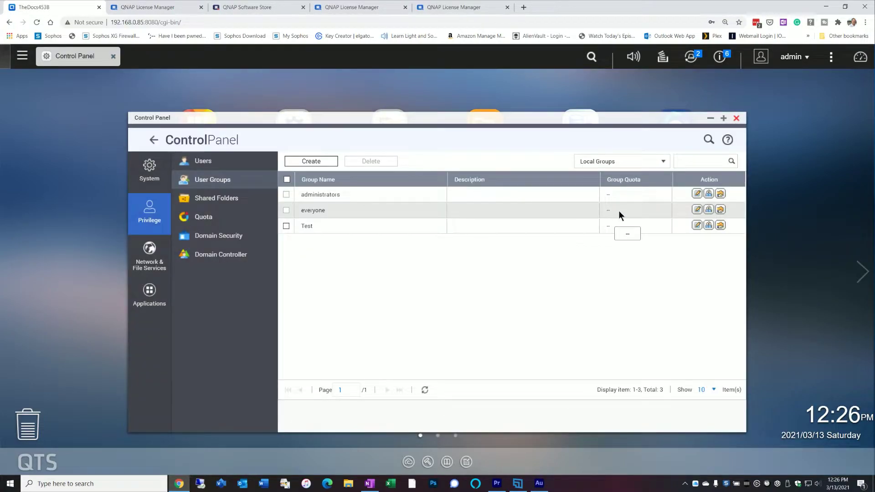
- Review the Test group's shared folder permissions and cancel without changes
left_click(720, 226)
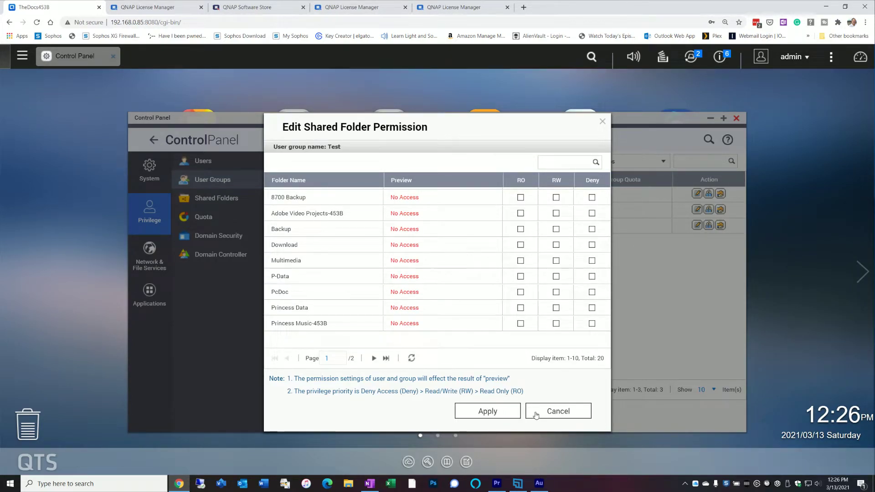
left_click(554, 412)
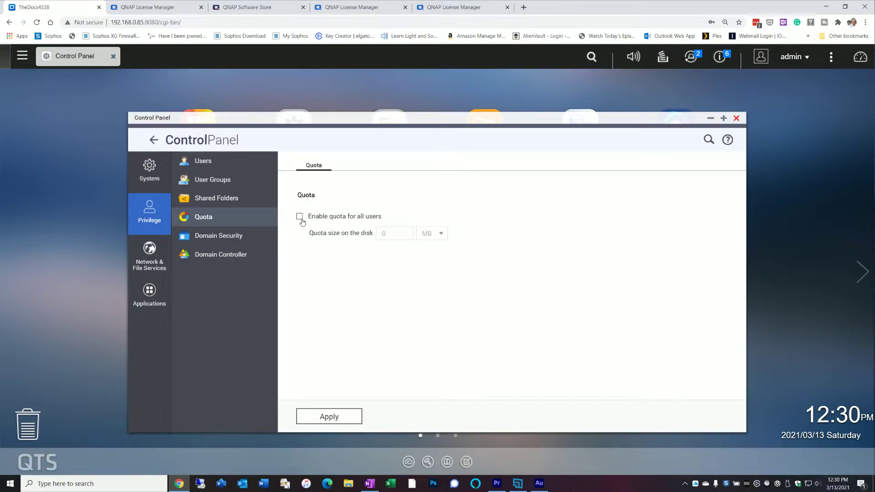
- Enter a 500 GB quota for all users, then discard it and return to Users
left_click(299, 216)
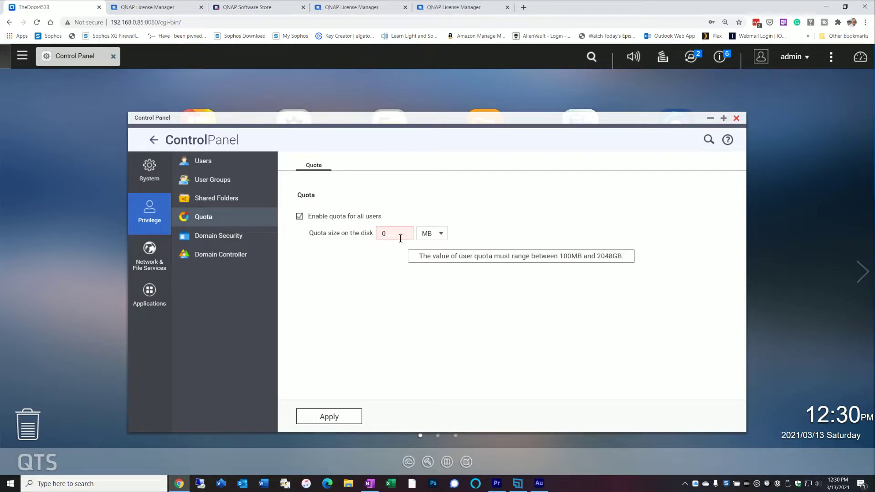
left_click(441, 234)
left_click(428, 256)
left_click(392, 233)
key("BackSpace")
type("500")
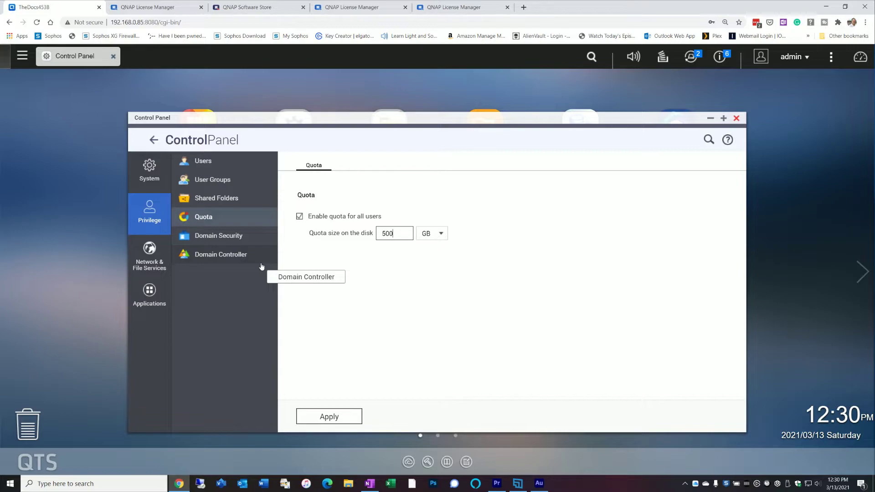
left_click(210, 167)
left_click(430, 297)
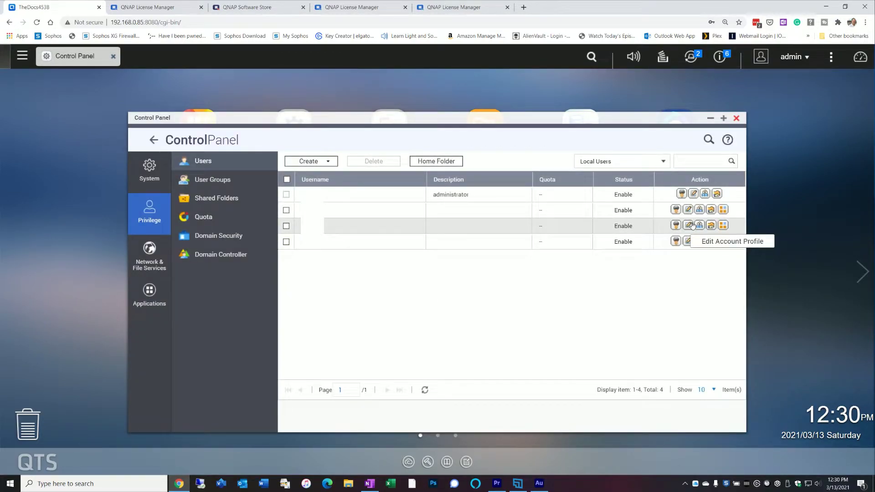
- Review the third user's account profile, showing quota disabled, and cancel without changes
left_click(688, 225)
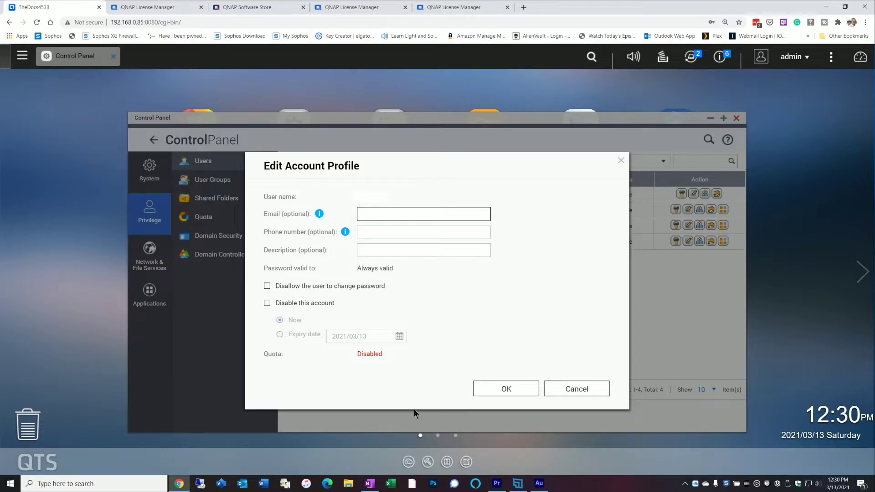
left_click(573, 388)
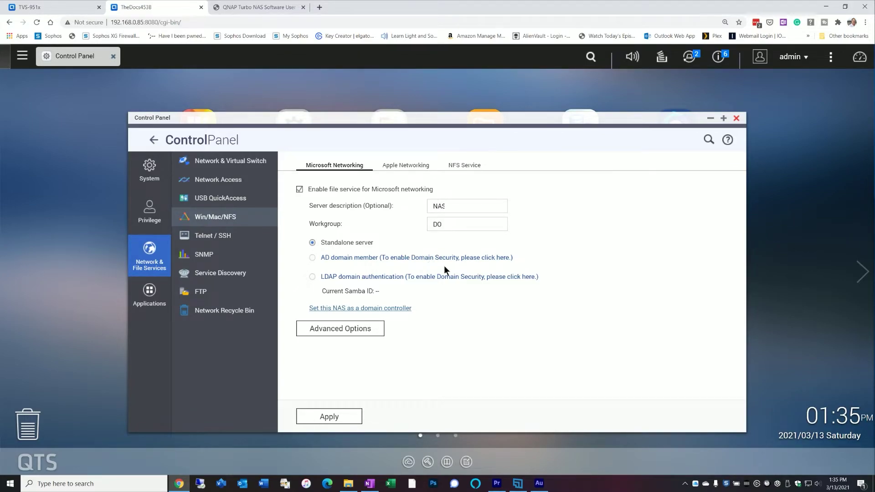
left_click(394, 167)
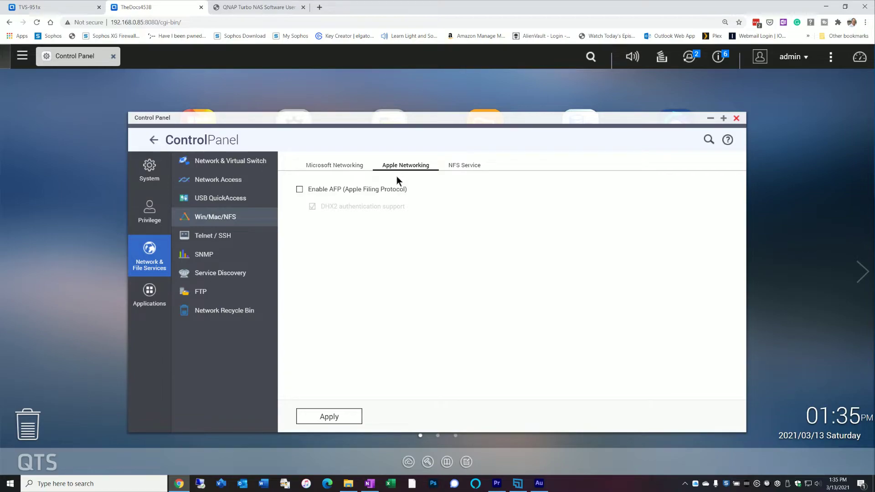
left_click(465, 165)
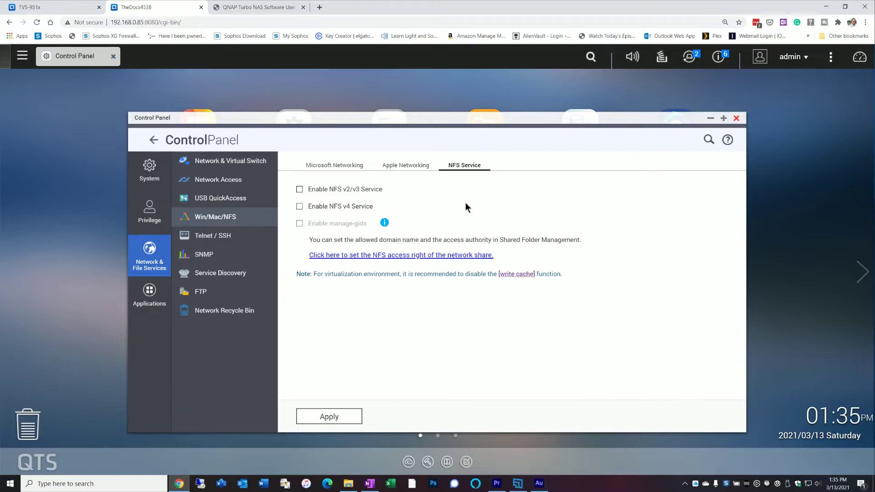
left_click(335, 166)
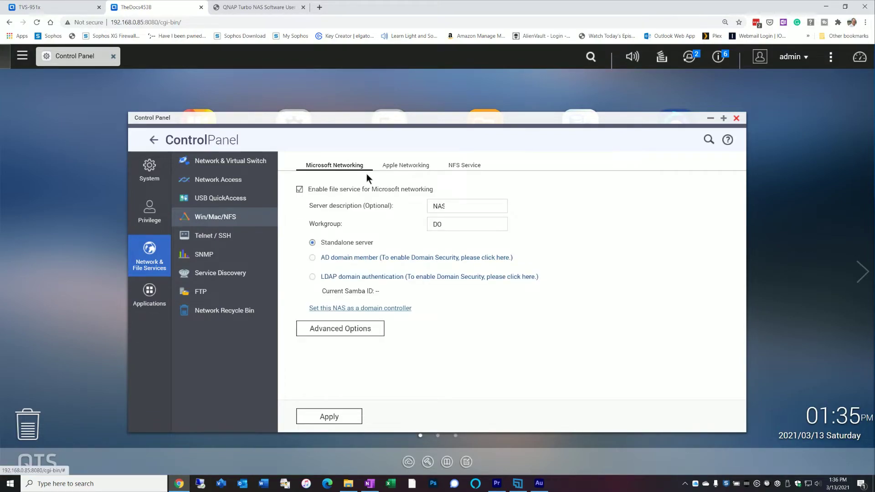
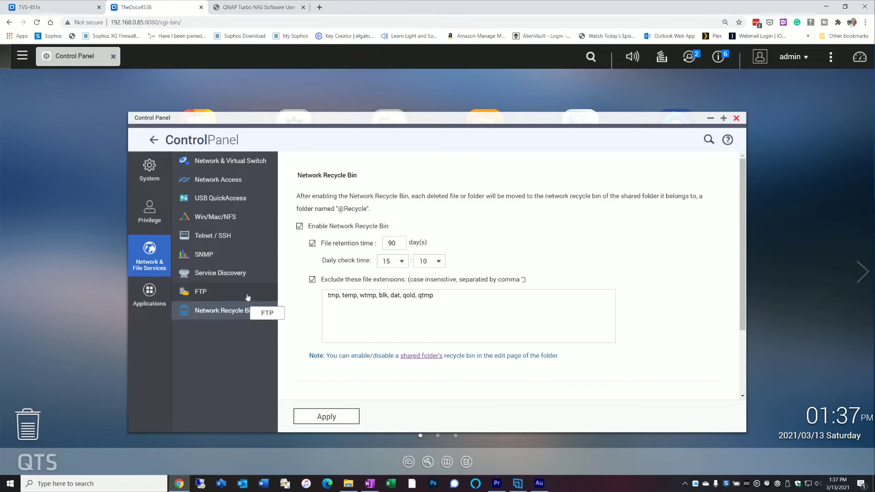
- Review the shared folders list and inspect the USB Import folder's properties
left_click(396, 110)
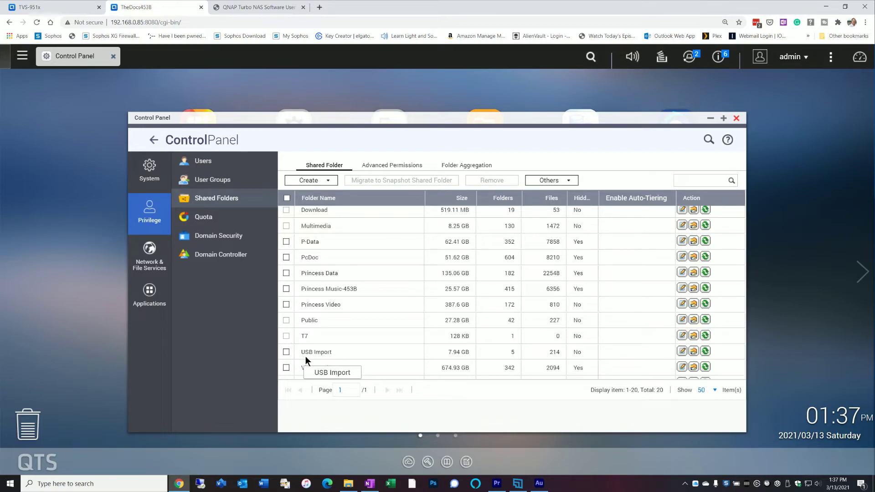
left_click(682, 351)
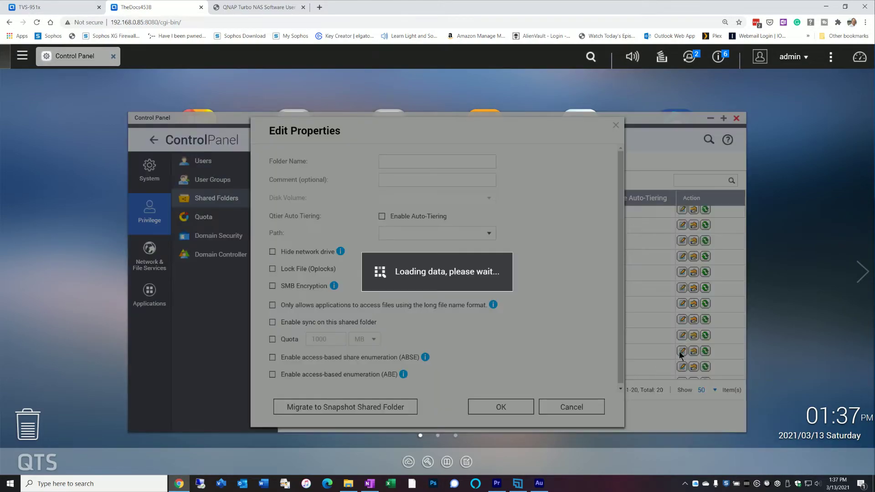
scroll(483, 323, "down", 2)
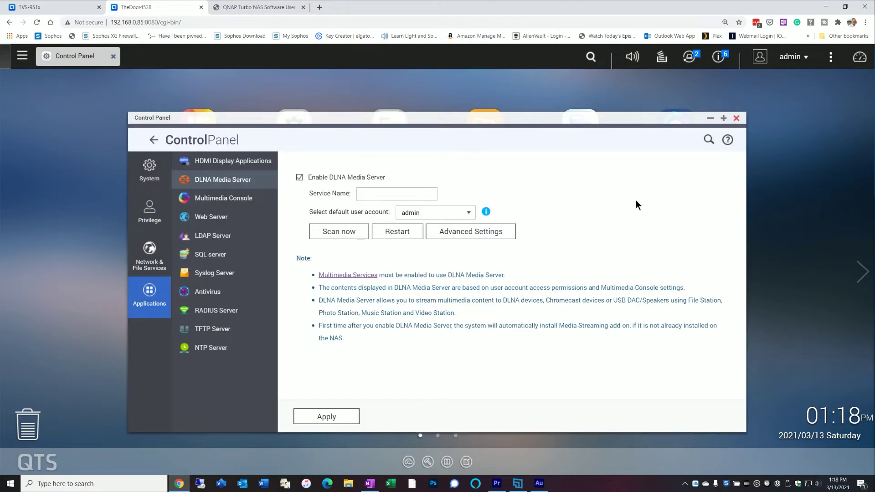
- Launch Multimedia Console from the Control Panel's Applications section
left_click(227, 199)
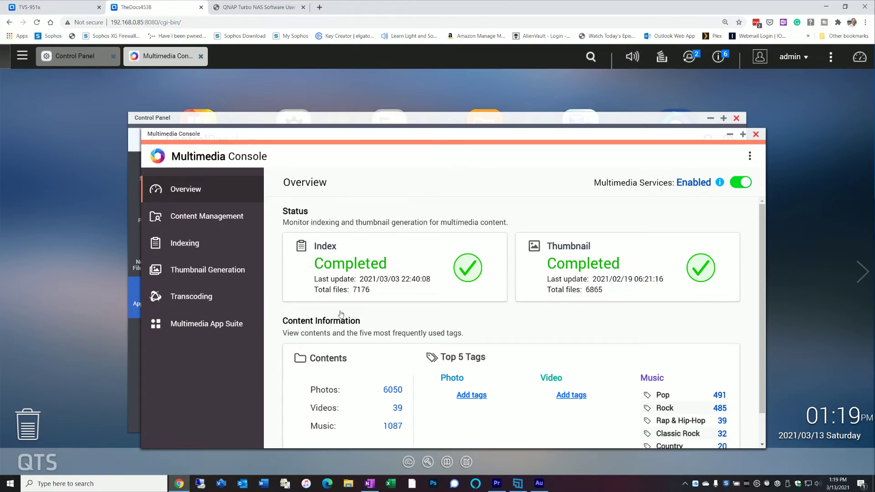
- Check Photo Station's content sources in Content Management: Multimedia/ and iPhone Photos/
left_click(219, 219)
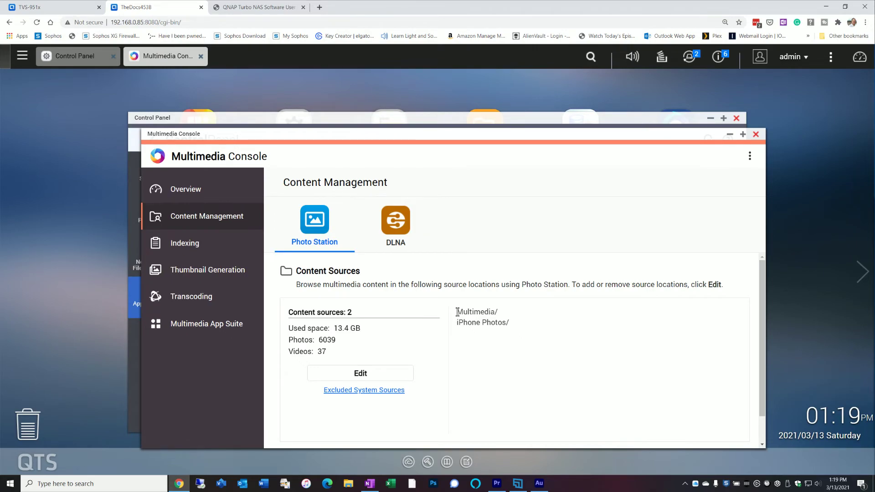
left_click_drag(457, 313, 511, 324)
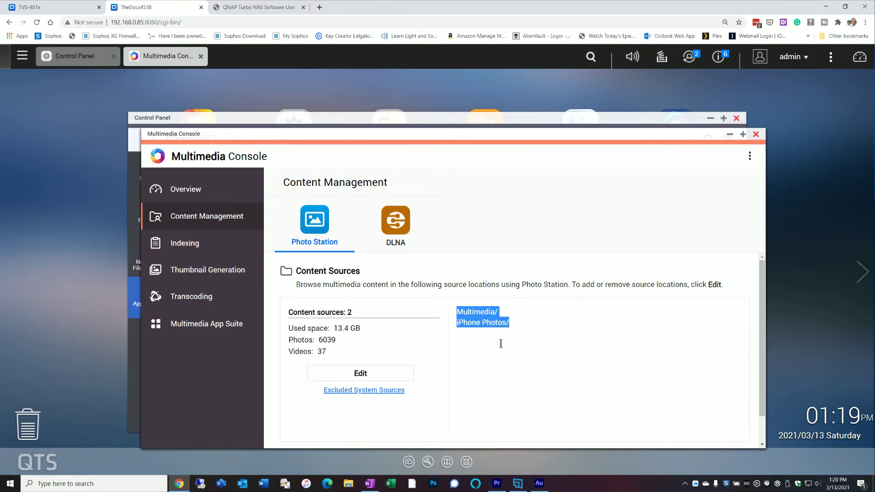
left_click(501, 343)
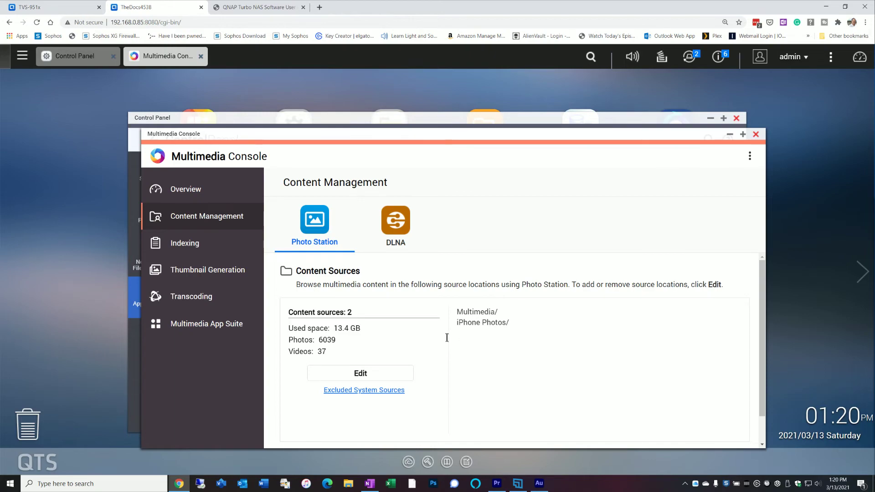
left_click(356, 377)
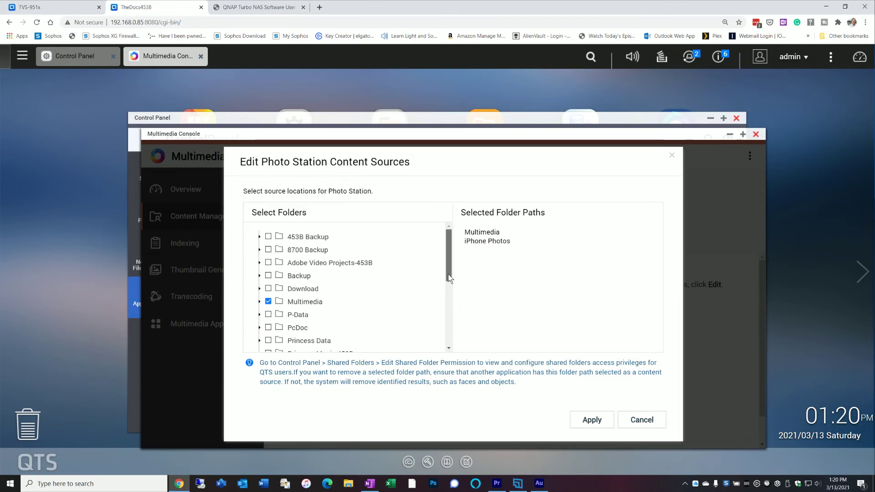
left_click_drag(447, 282, 442, 340)
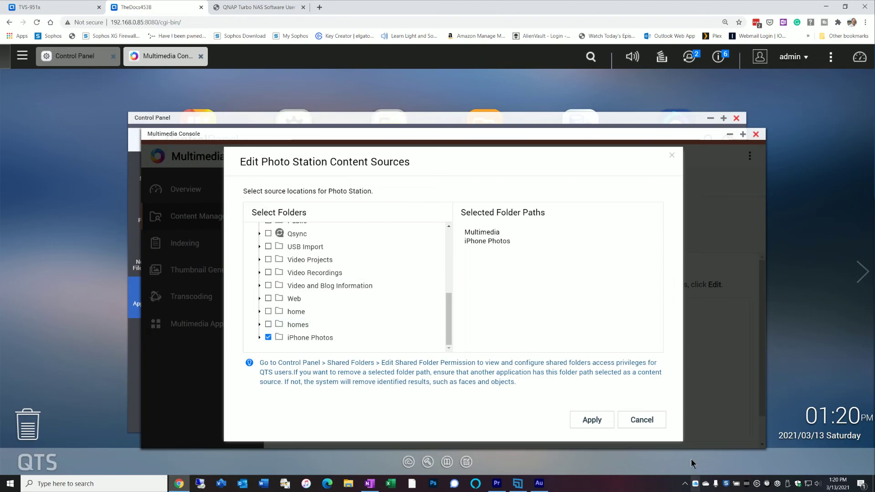
left_click(644, 419)
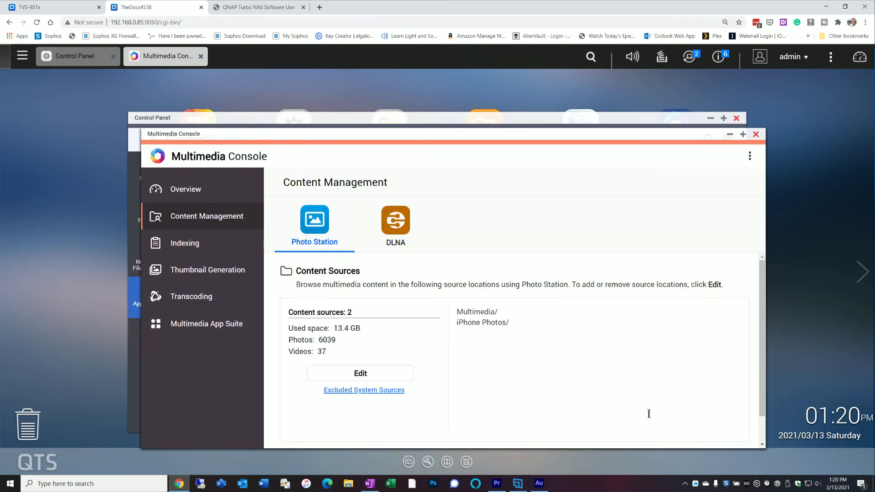